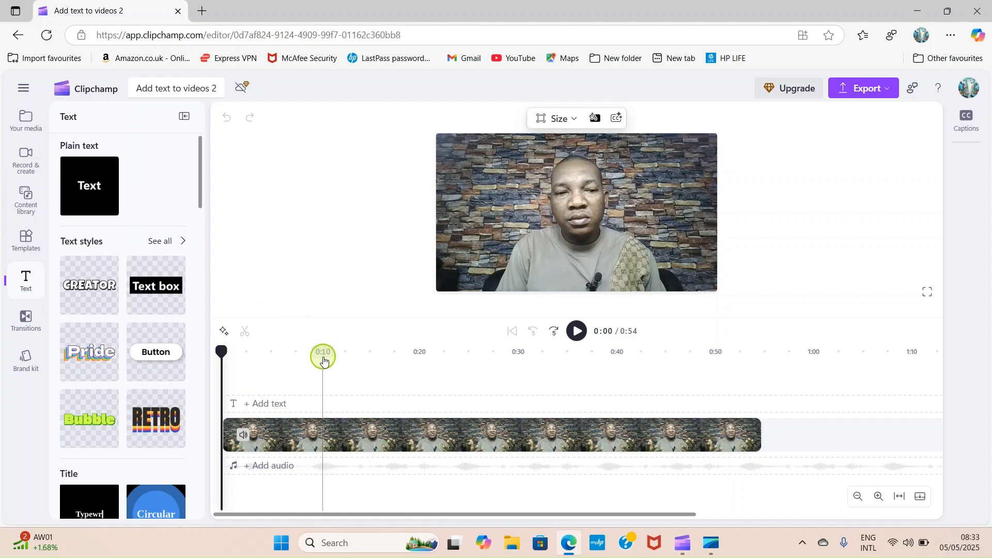
Split the video clip on the timeline at 0:10
click(323, 360)
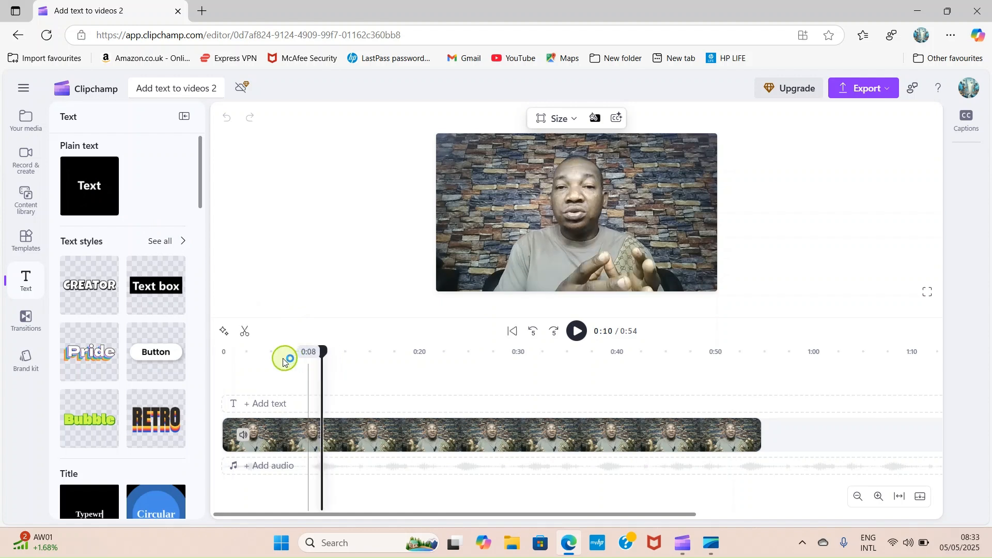
click(339, 432)
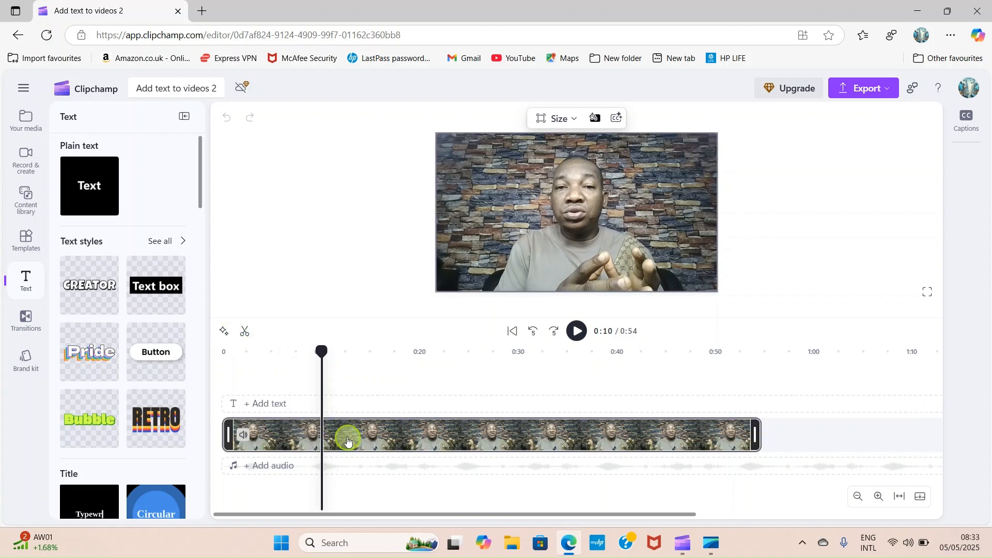
click(246, 332)
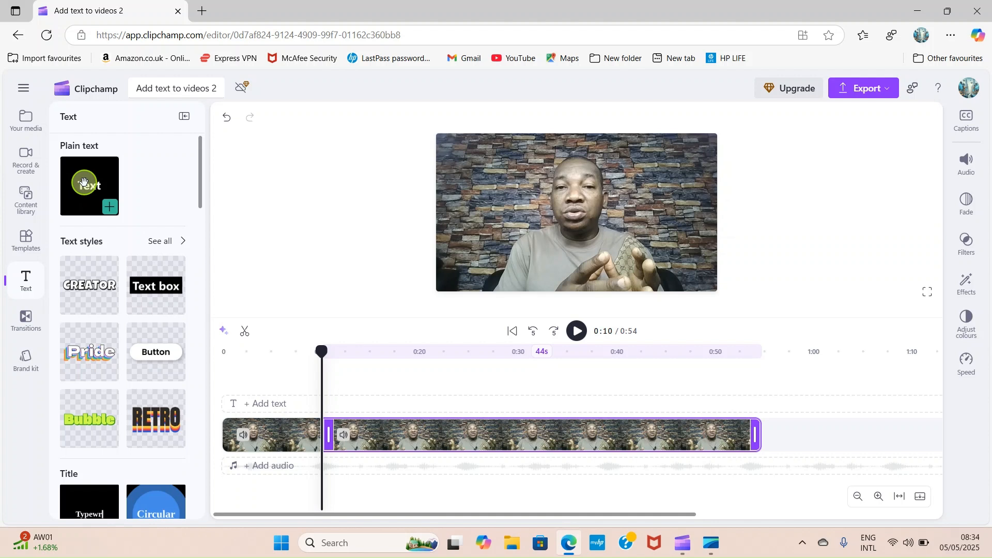
Add a plain text title to the timeline starting at the 0:10 cut, and select it with the playhead at 0:12
drag(84, 182, 342, 393)
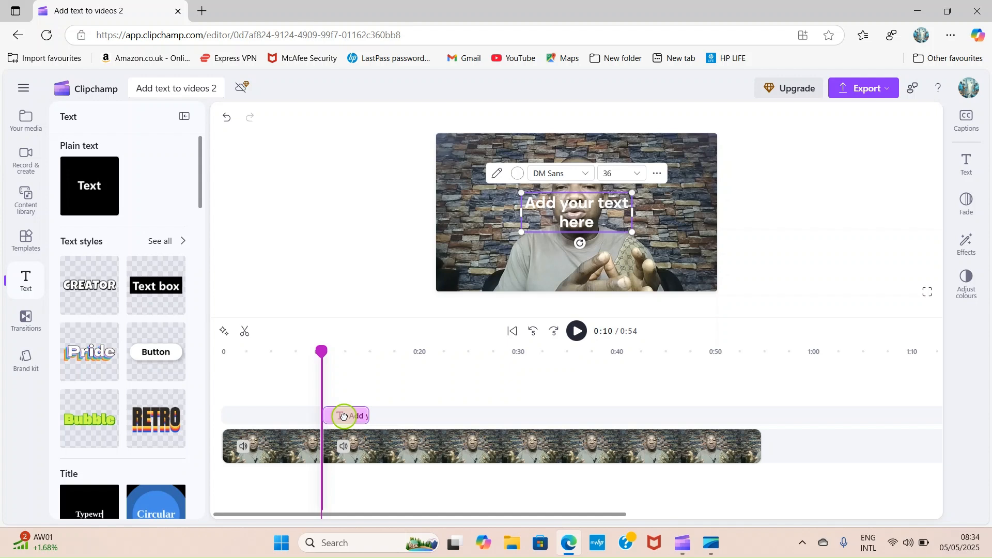
drag(344, 417, 345, 416)
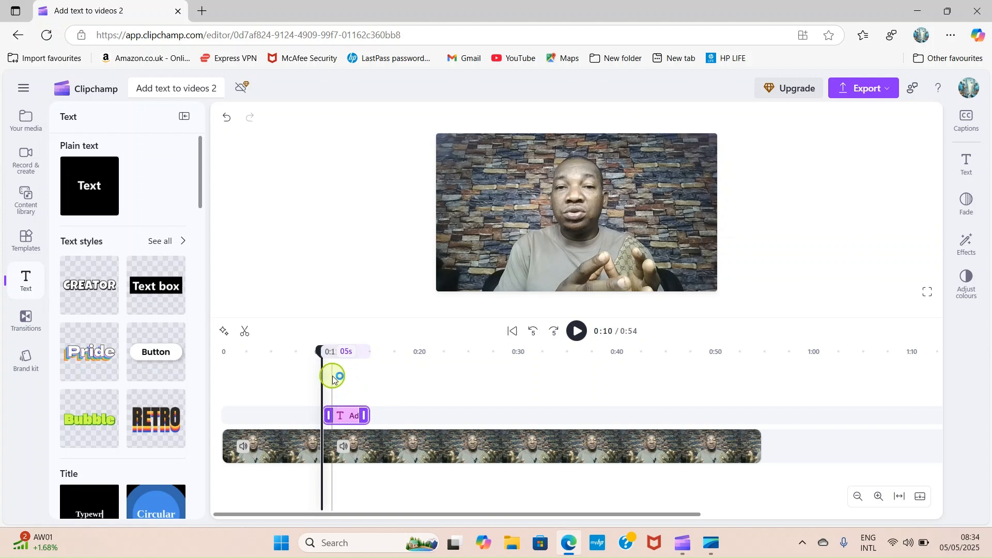
click(344, 417)
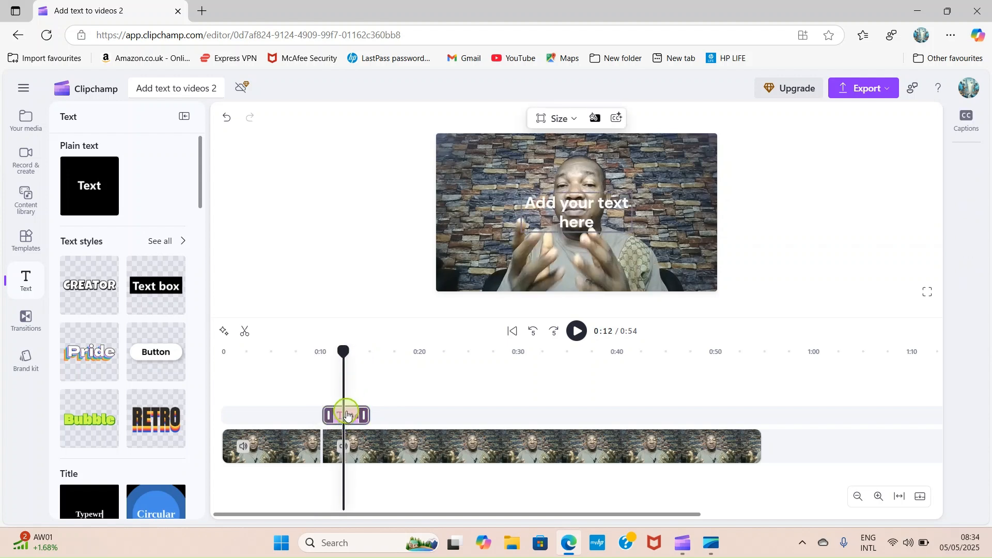
click(354, 417)
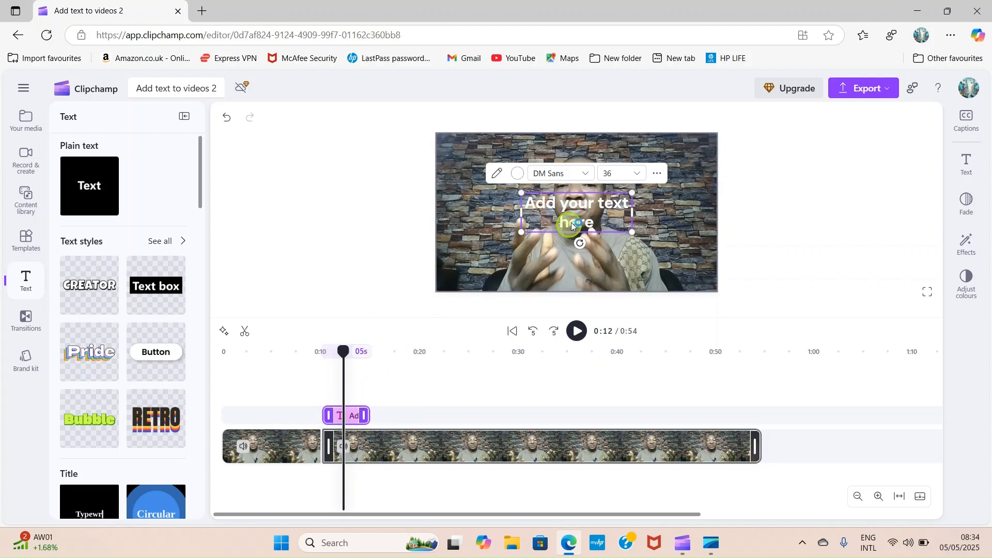
Move the title to the lower centre of the video frame and replace its placeholder text with "Information"
drag(578, 209, 574, 262)
double_click(575, 262)
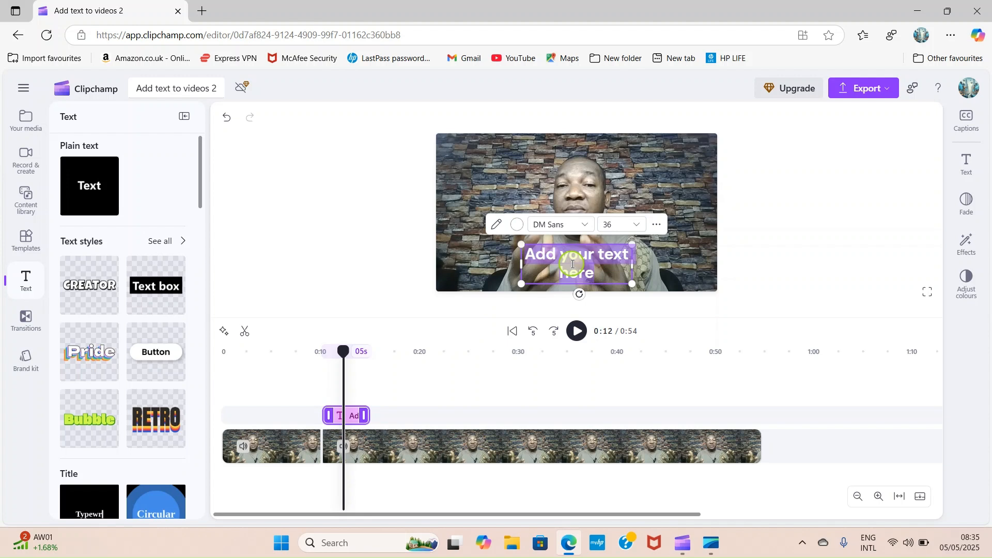
key(BackSpace)
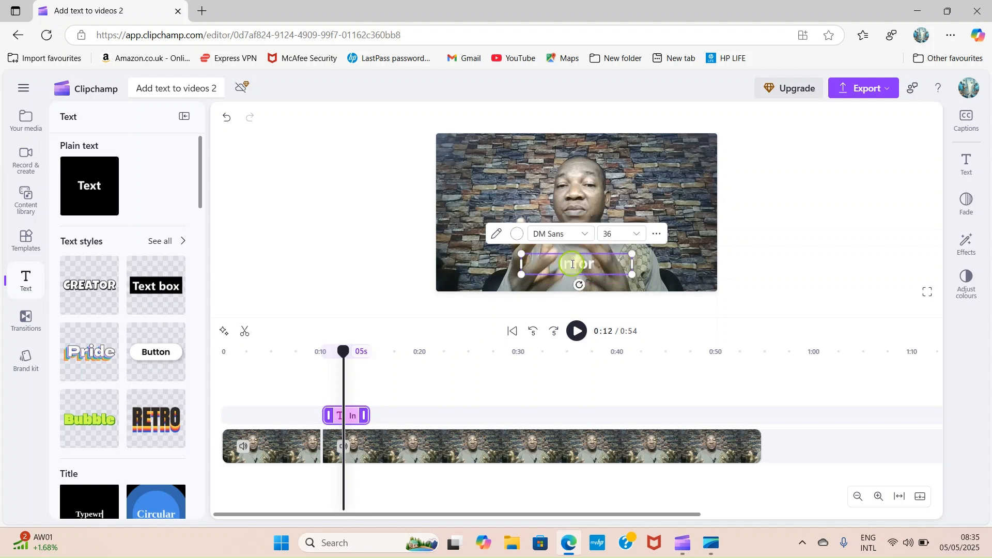
text(Information)
click(807, 267)
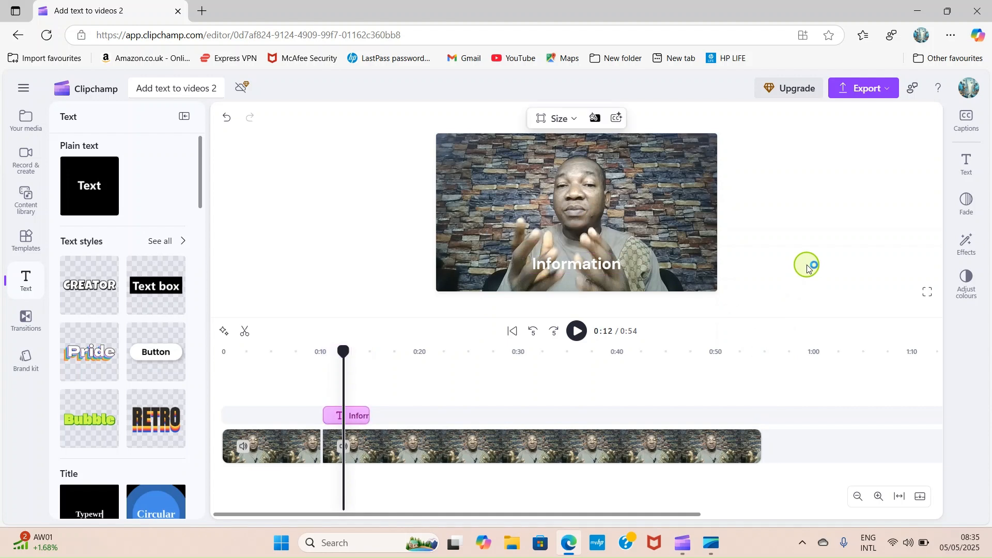
Change the font of the Information title to Schoolbell
click(584, 266)
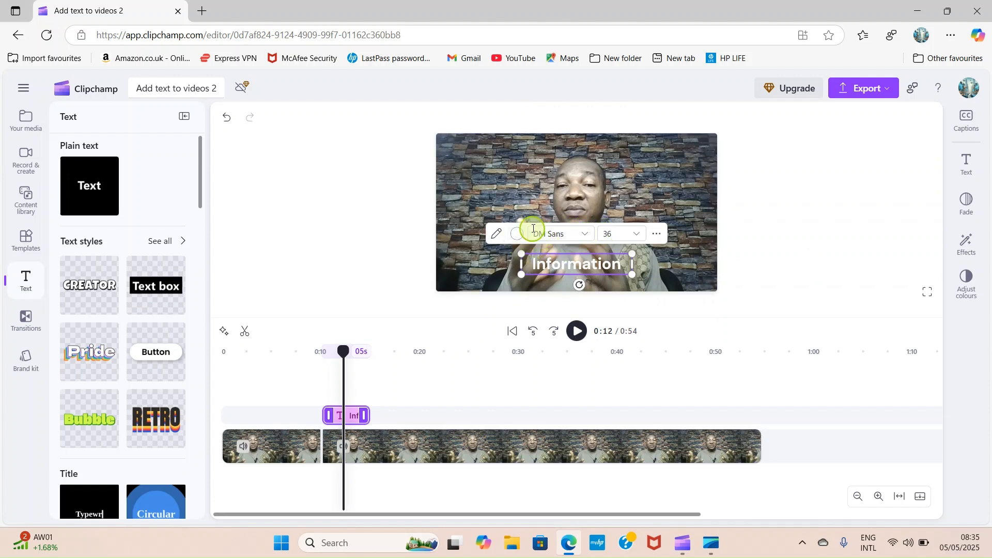
click(582, 237)
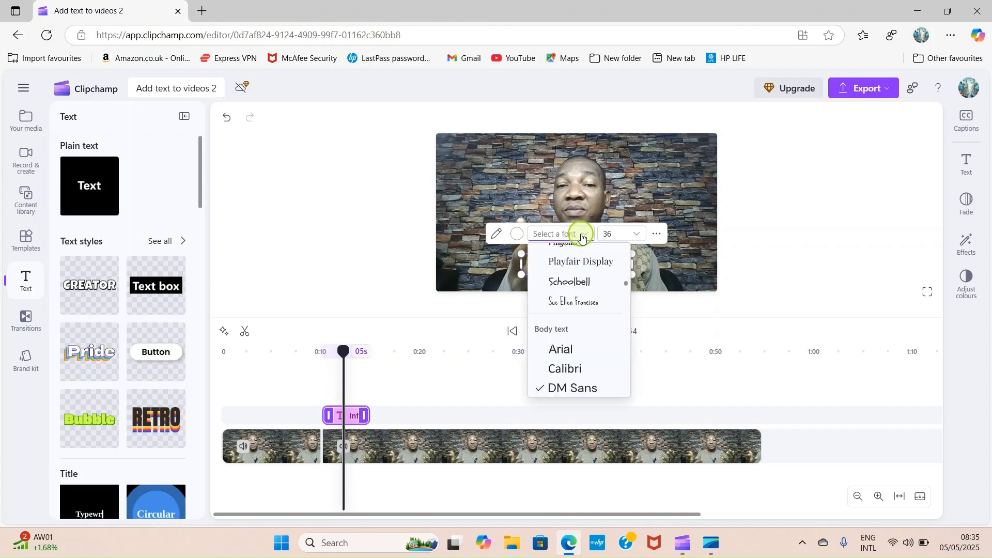
click(567, 282)
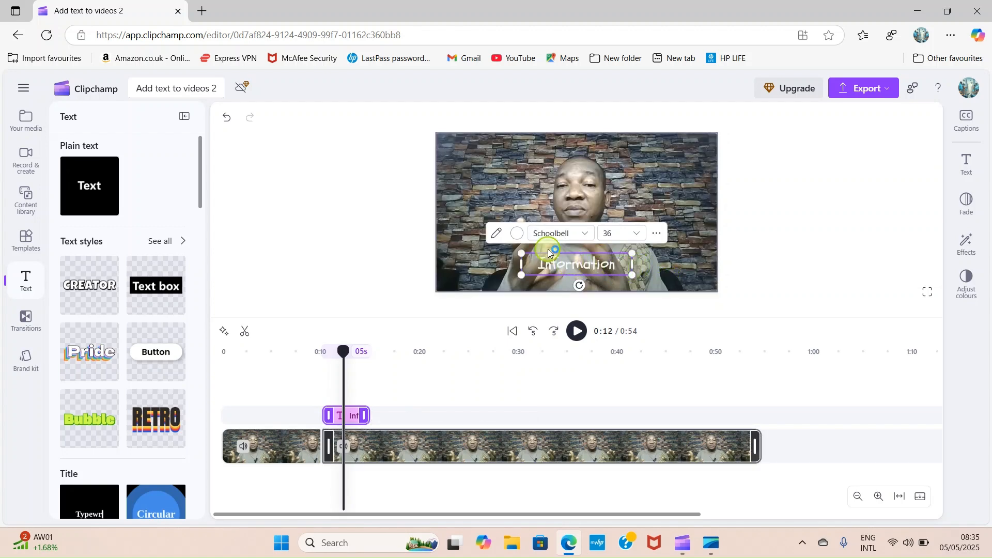
Try black and then 70% opacity on the Information title, restoring white #FFFFFF and 100% opacity
click(515, 237)
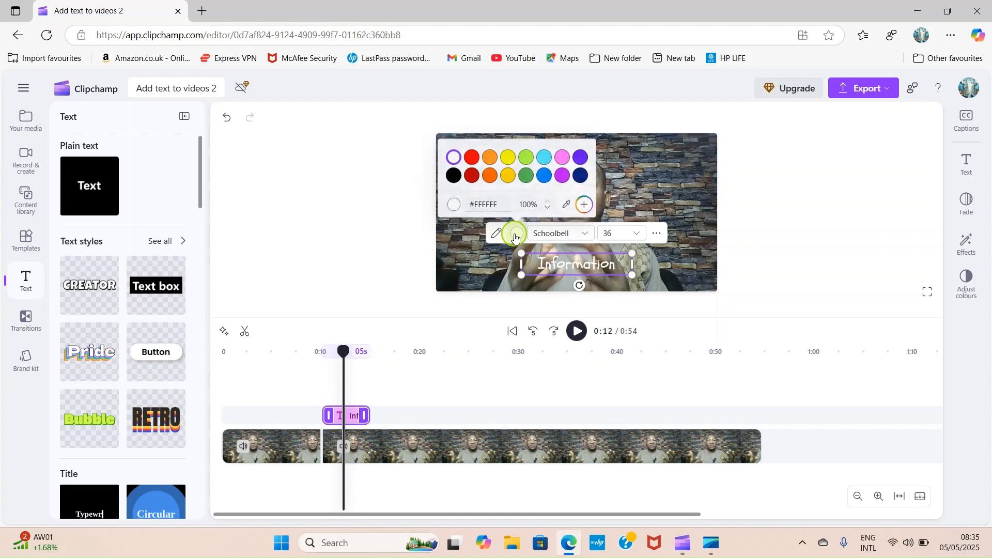
click(452, 177)
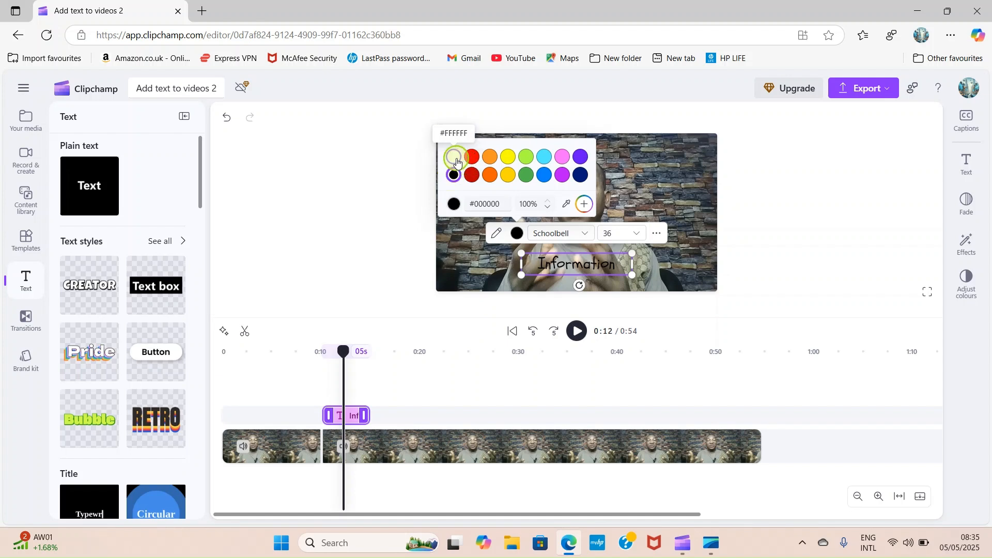
click(457, 162)
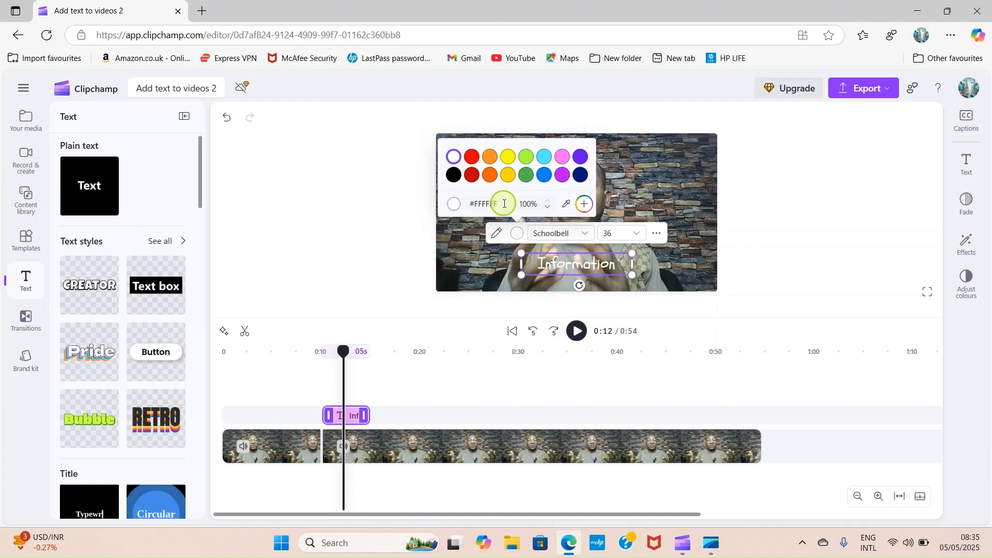
click(550, 213)
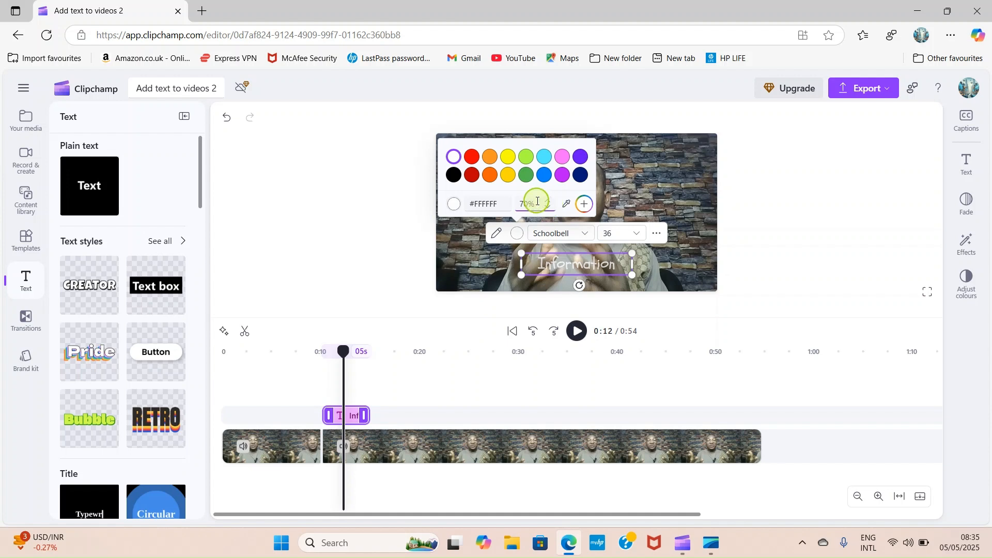
click(550, 200)
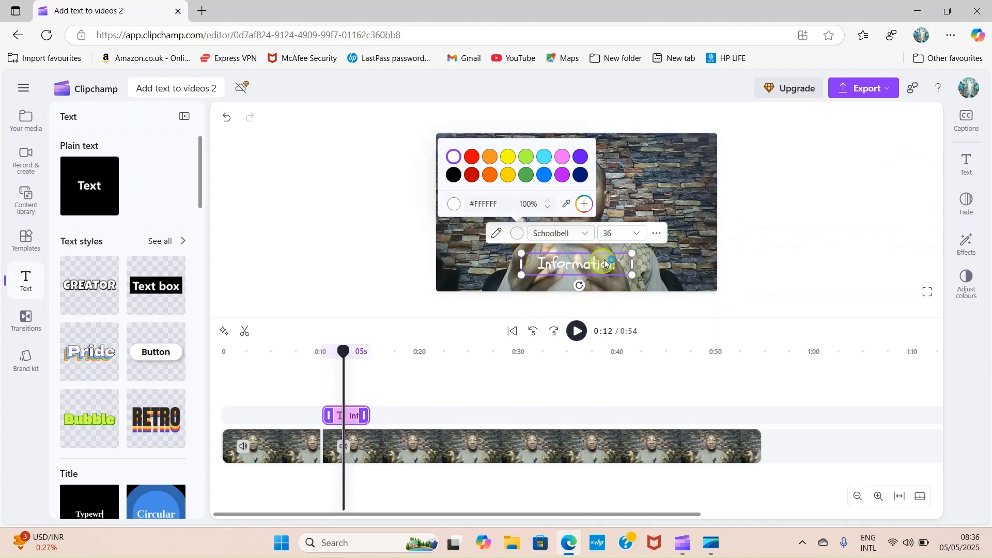
Try the advanced outline and shadow options on the Information title, switching each off again
click(969, 163)
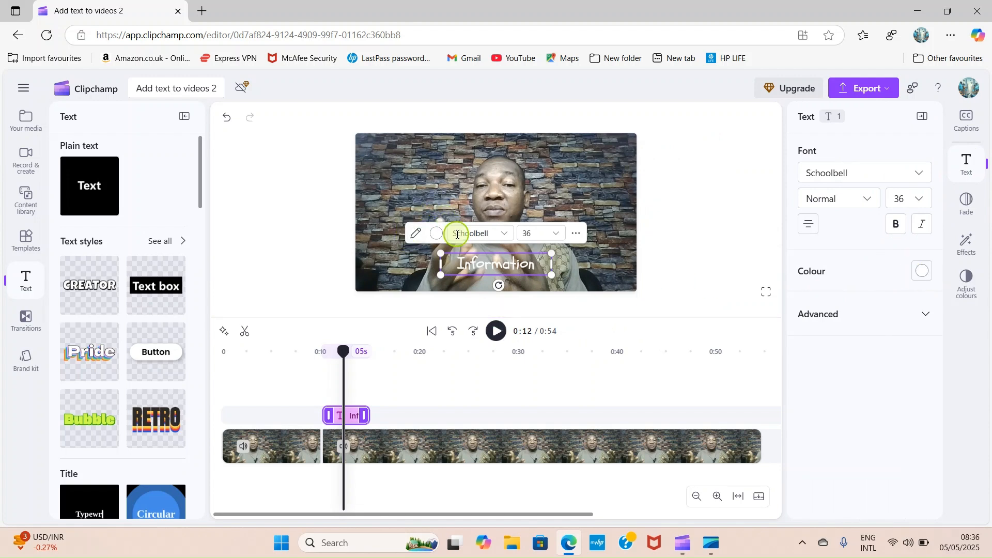
click(922, 315)
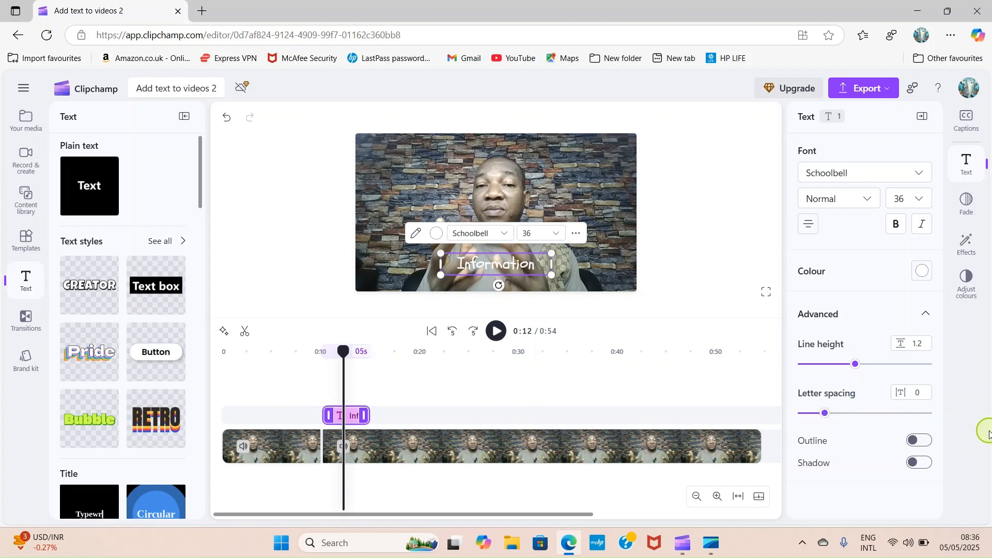
click(920, 447)
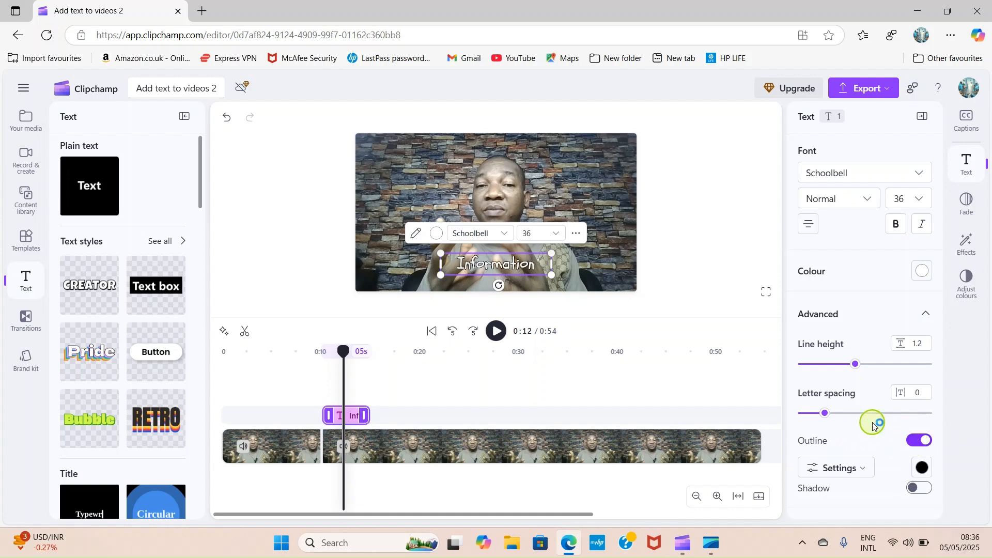
click(520, 279)
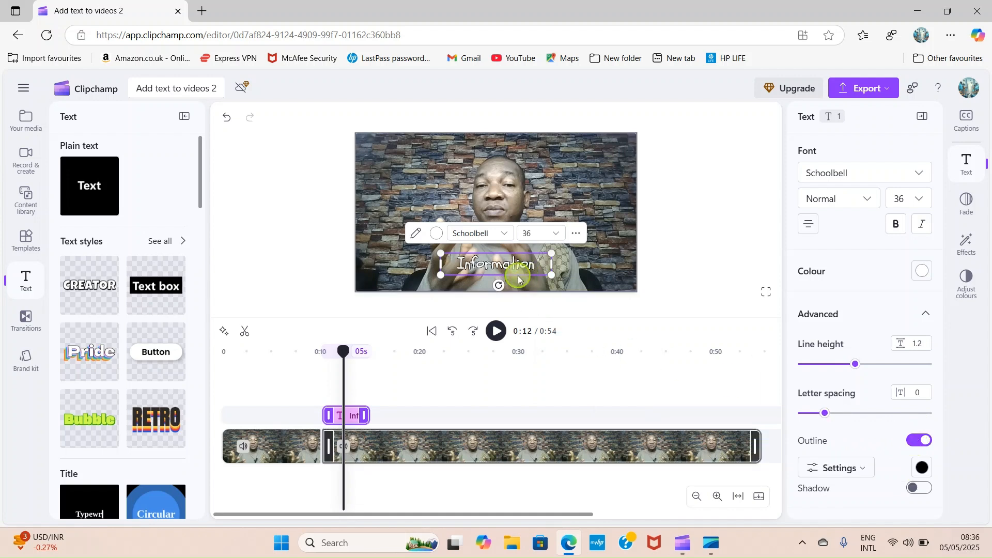
click(923, 439)
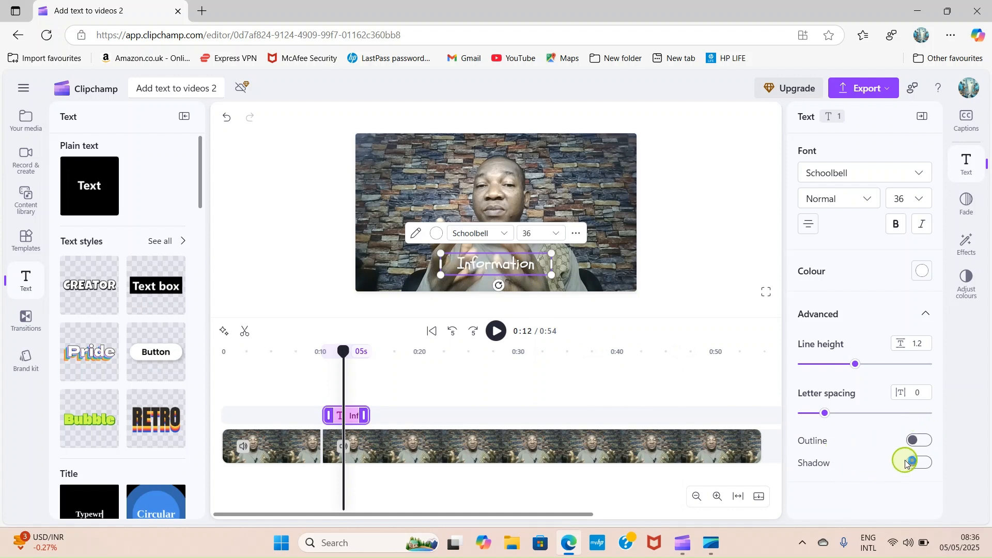
click(921, 463)
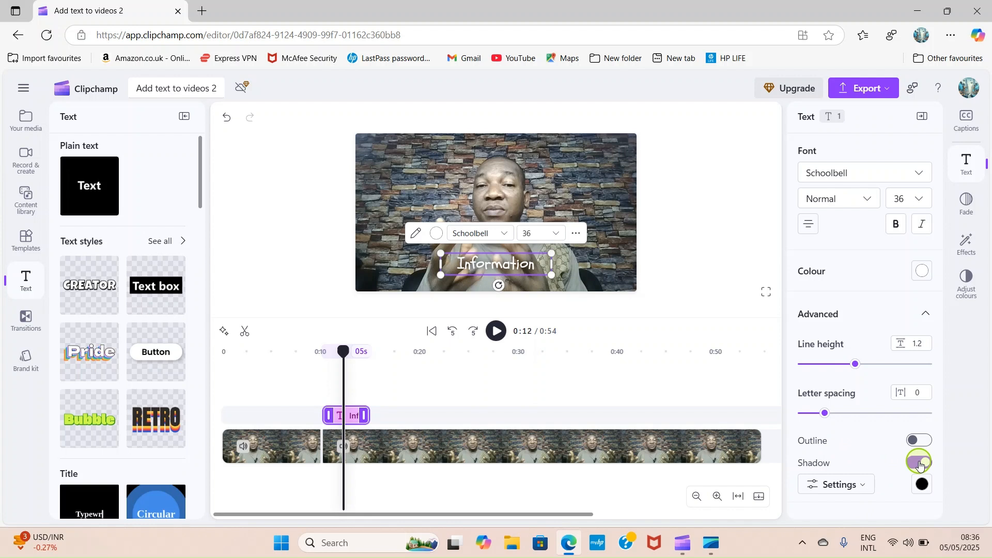
click(921, 464)
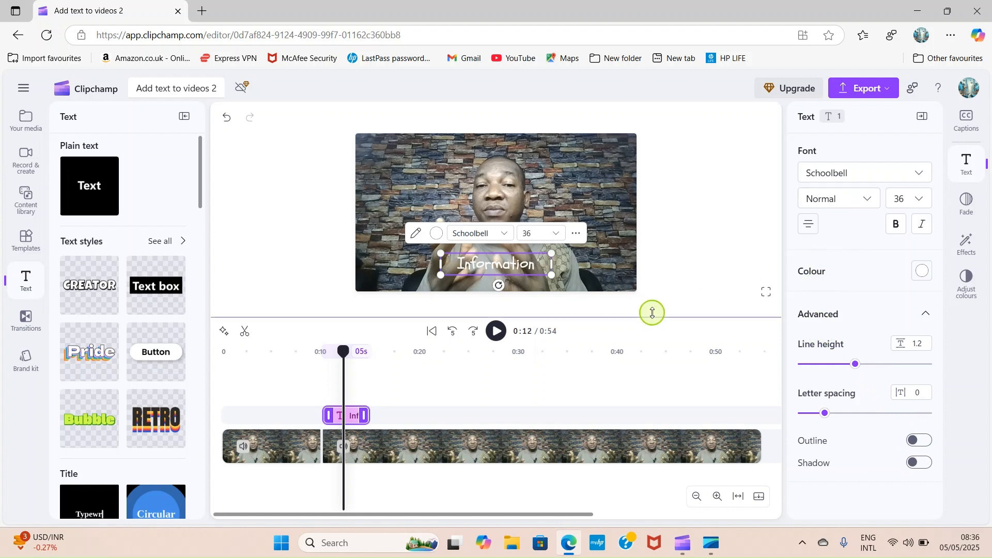
Delete the Information title from the timeline
mouse_move(79, 175)
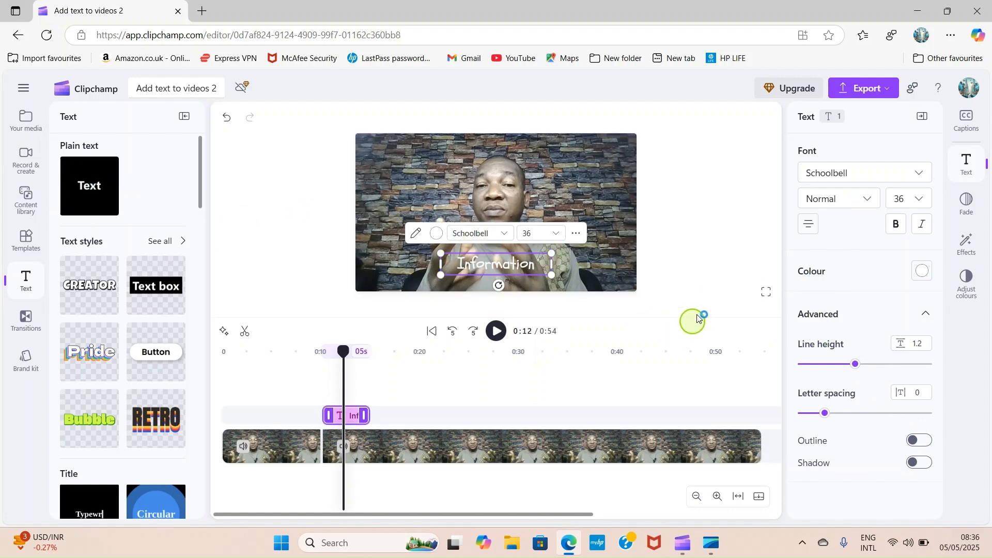
click(964, 179)
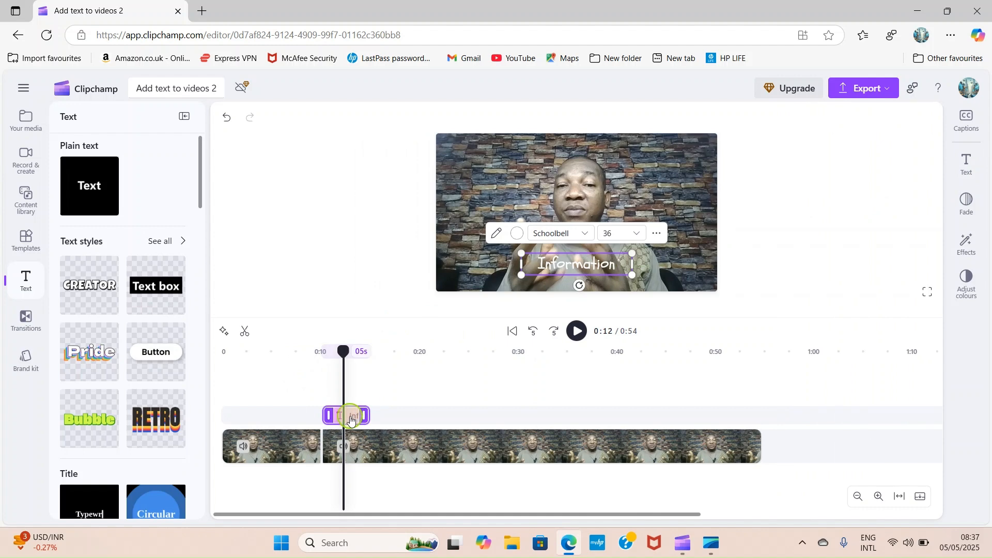
key(Delete)
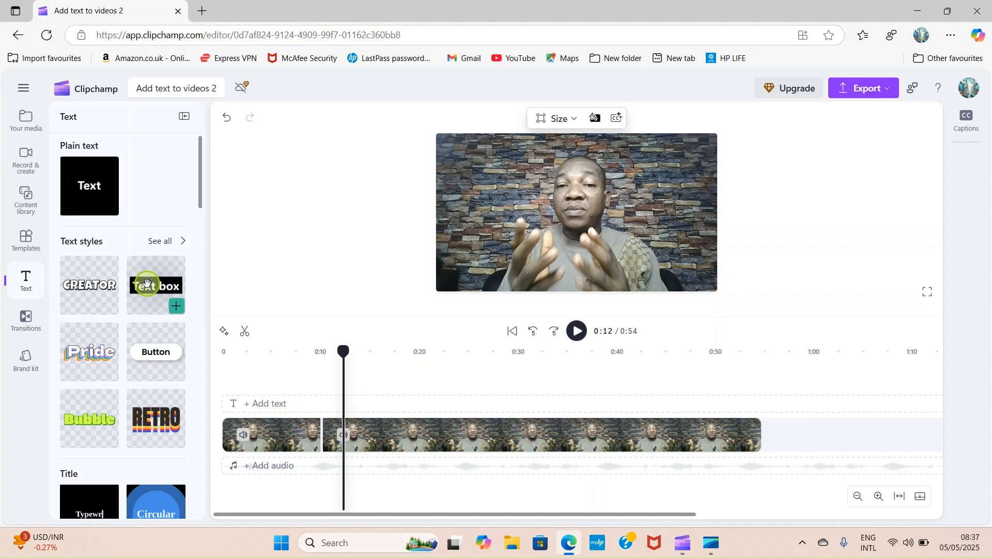
Add the Text box style title to the timeline and align its start with the 0:10 cut
drag(147, 283, 341, 387)
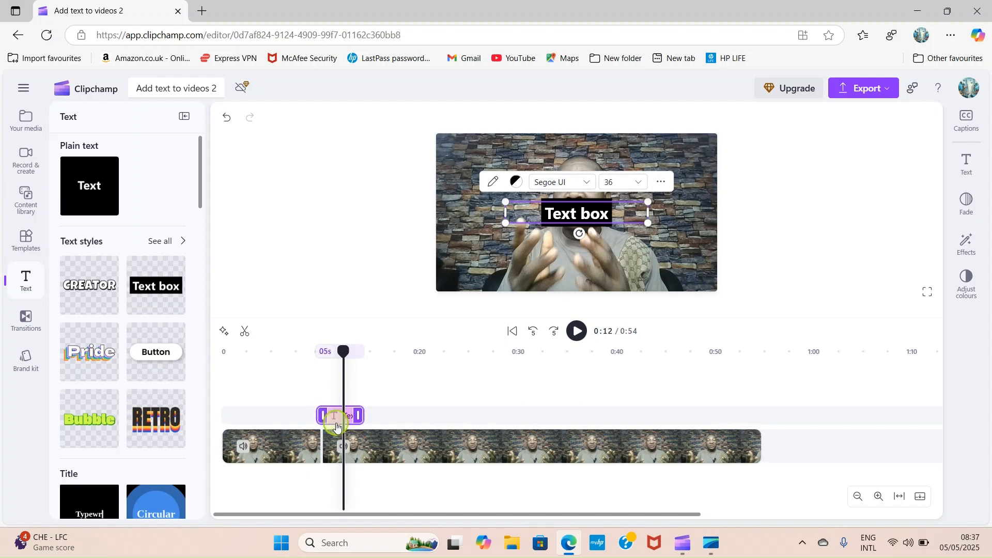
drag(331, 417, 336, 416)
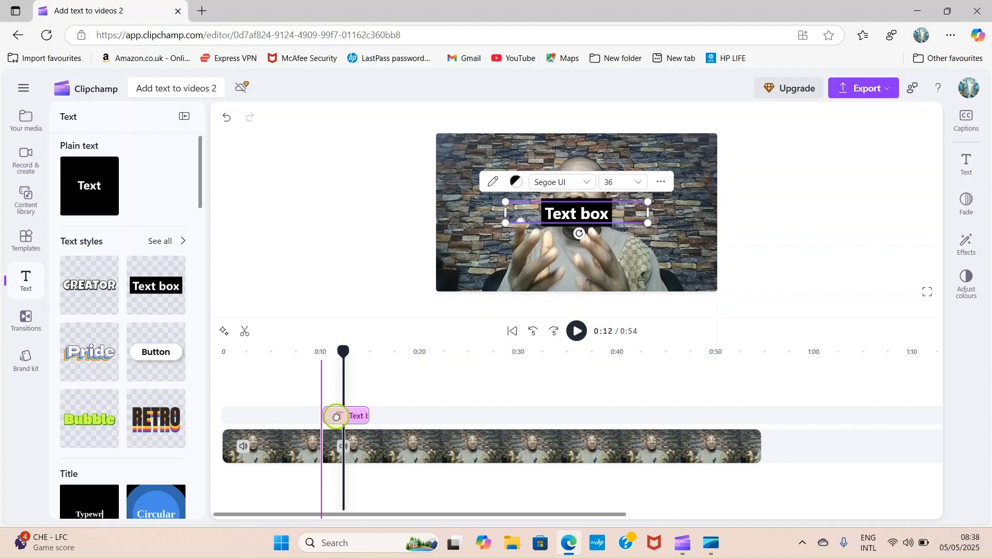
drag(336, 417, 337, 415)
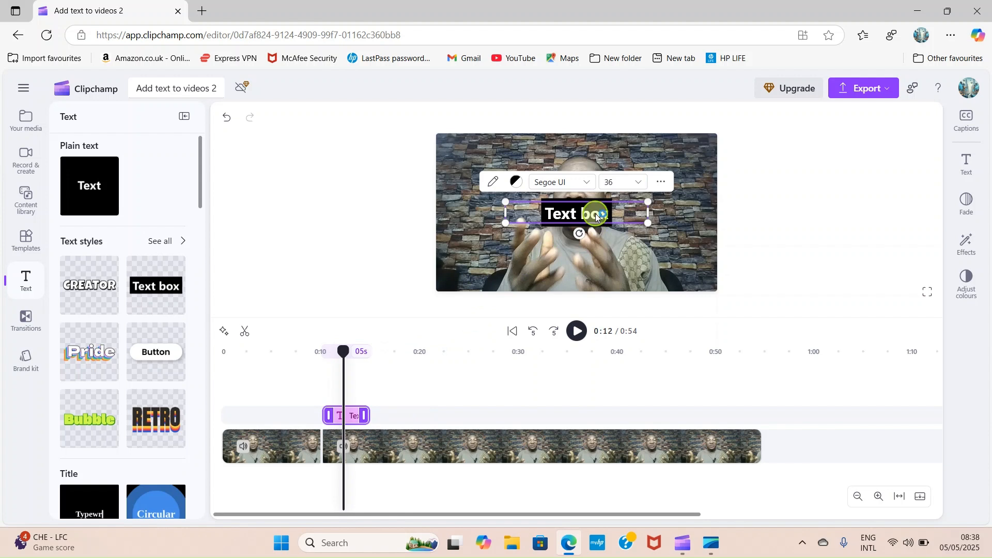
click(340, 408)
Replace the wording of the Text box title in the video frame with "UPDATE"
double_click(594, 213)
key(BackSpace)
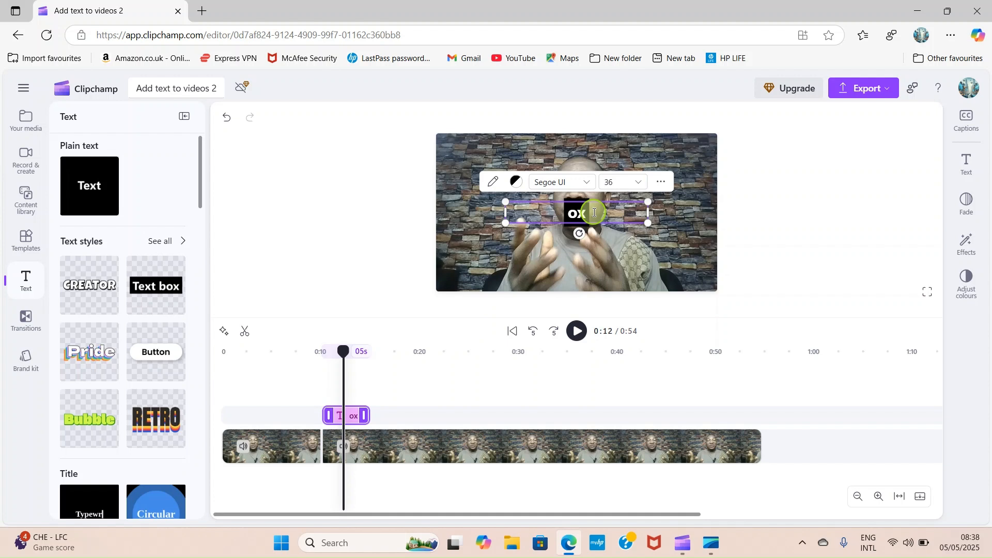
key(BackSpace)
key(BackSpace)
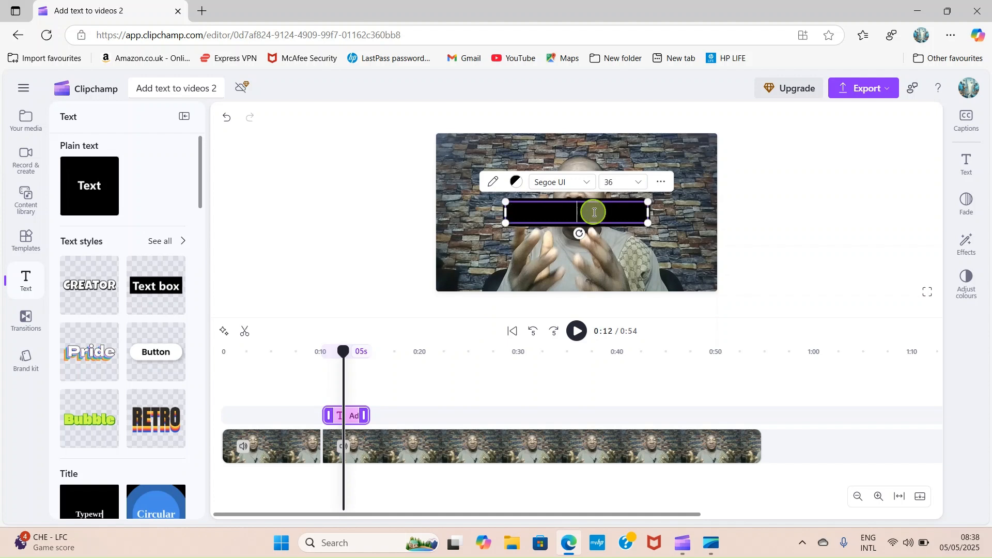
text(UP)
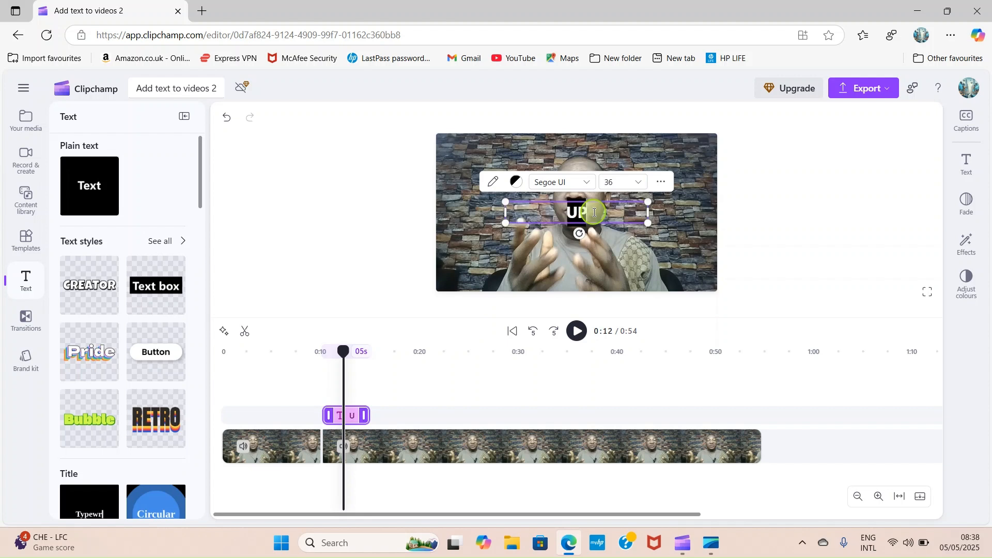
text(DATE)
click(581, 241)
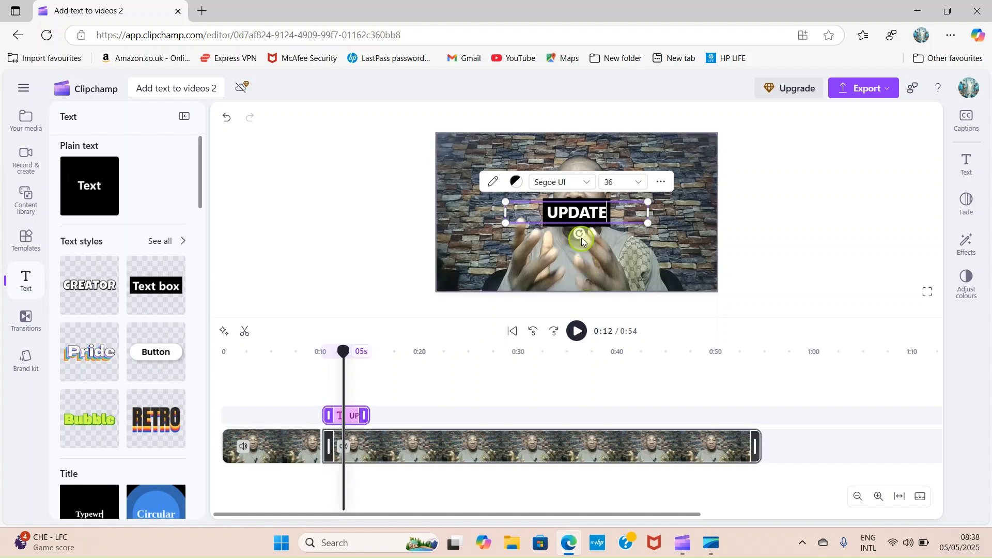
Move the UPDATE title down from the middle of the video frame to the lower centre
click(598, 222)
click(856, 198)
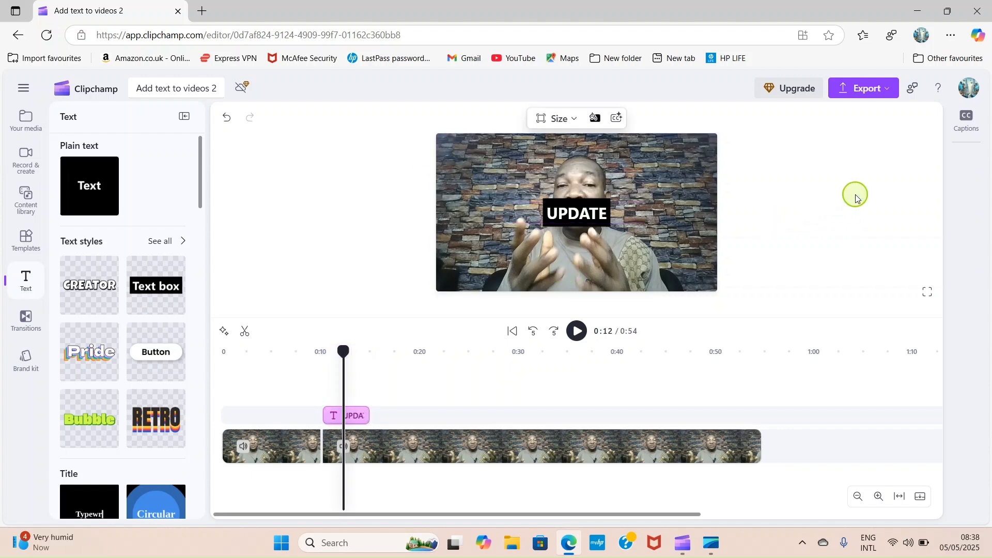
click(590, 214)
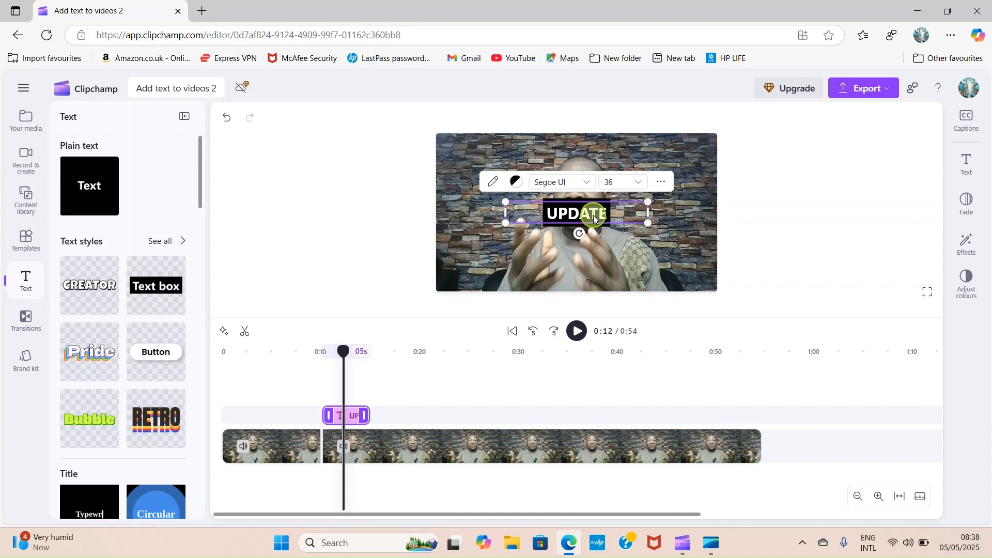
drag(593, 218, 597, 265)
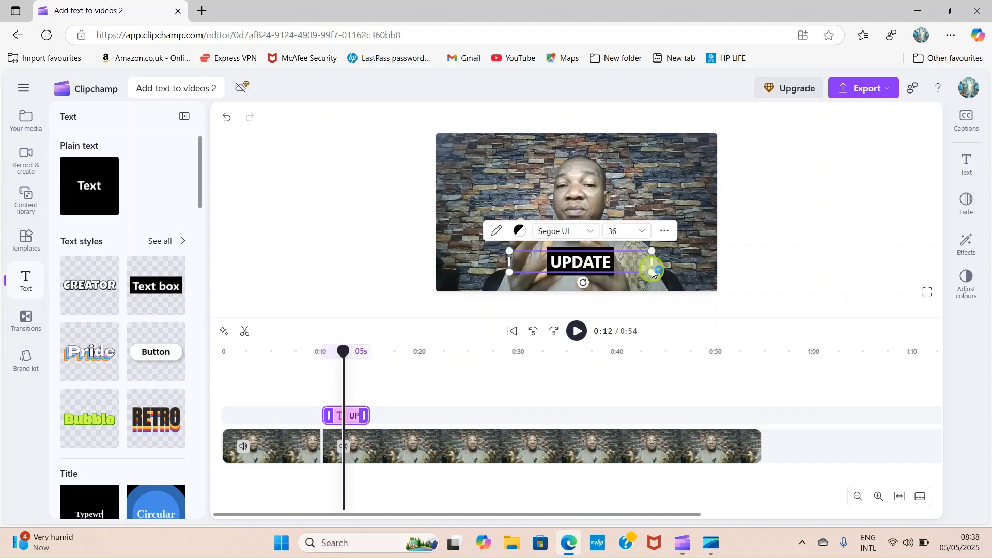
click(793, 230)
click(628, 238)
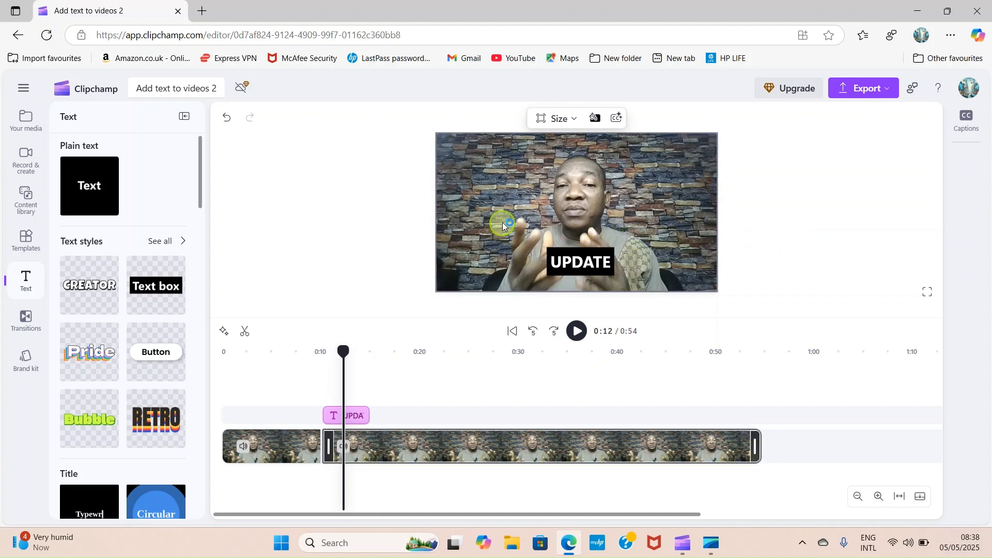
Set the font size of the UPDATE title to 64
click(576, 258)
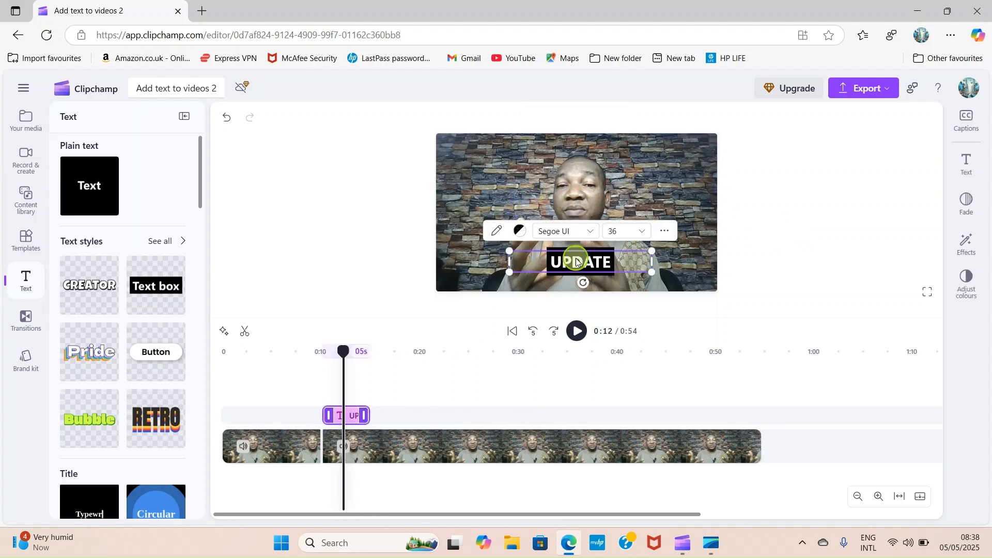
click(641, 232)
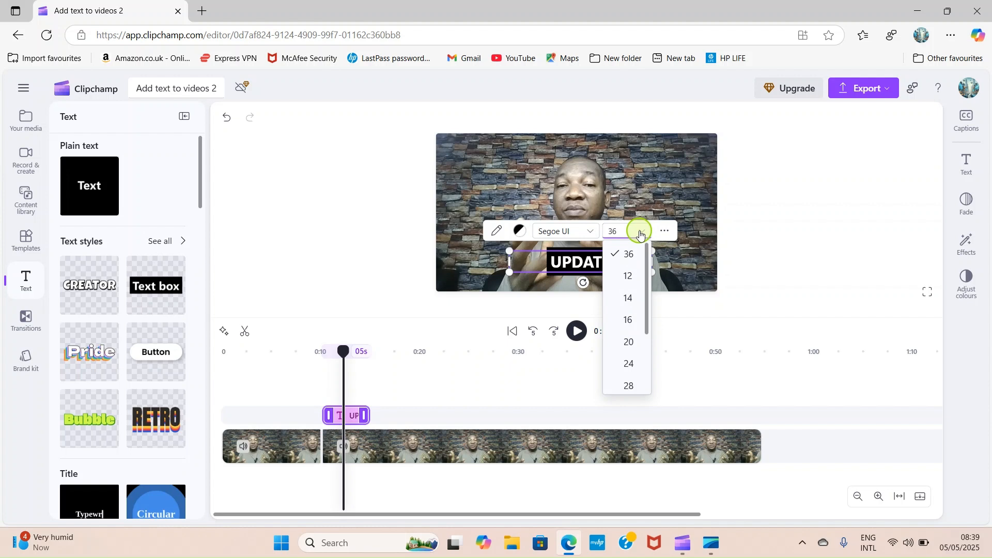
scroll(631, 317, down, 2)
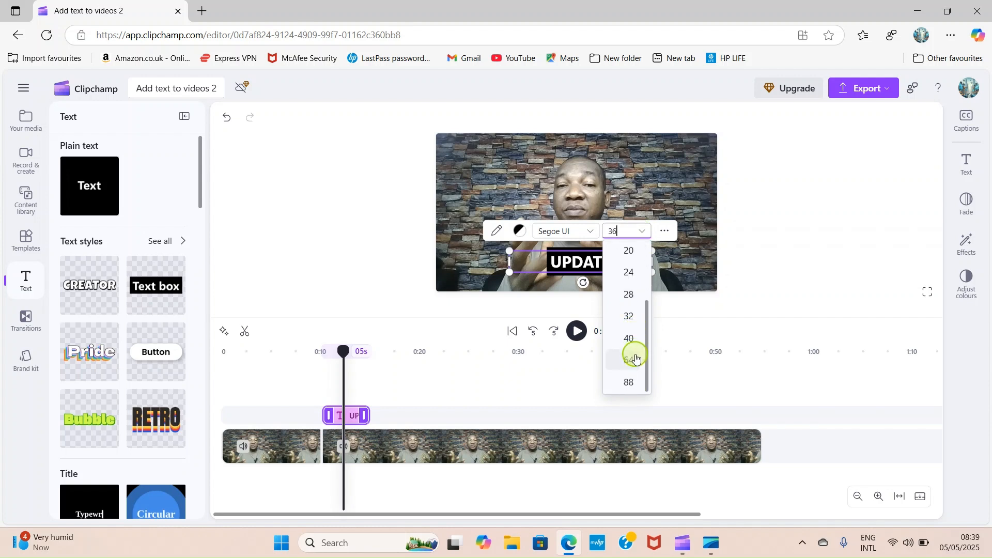
click(630, 360)
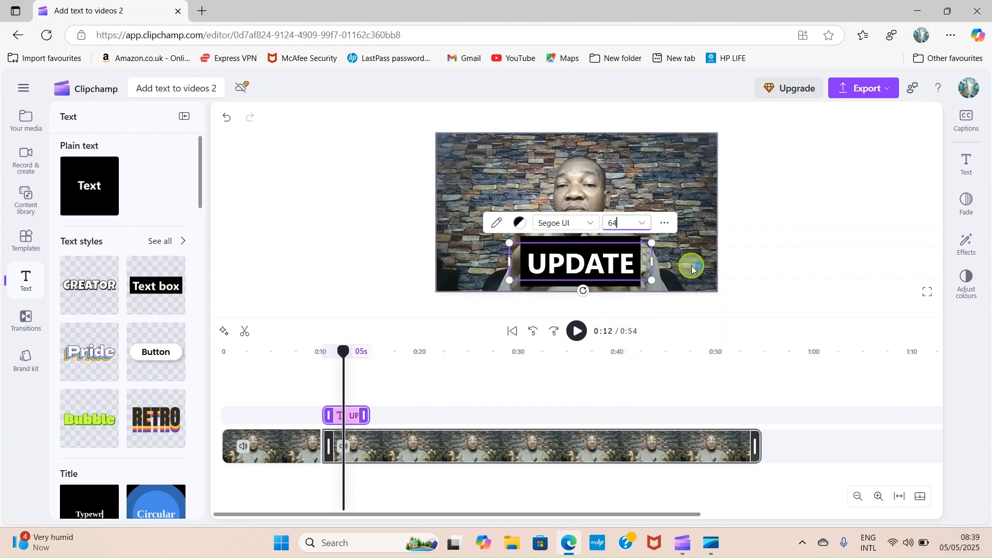
Try light blue #55EBFF and blue #0084FF as the UPDATE title's text colour, then restore white #FFFFFF
click(522, 230)
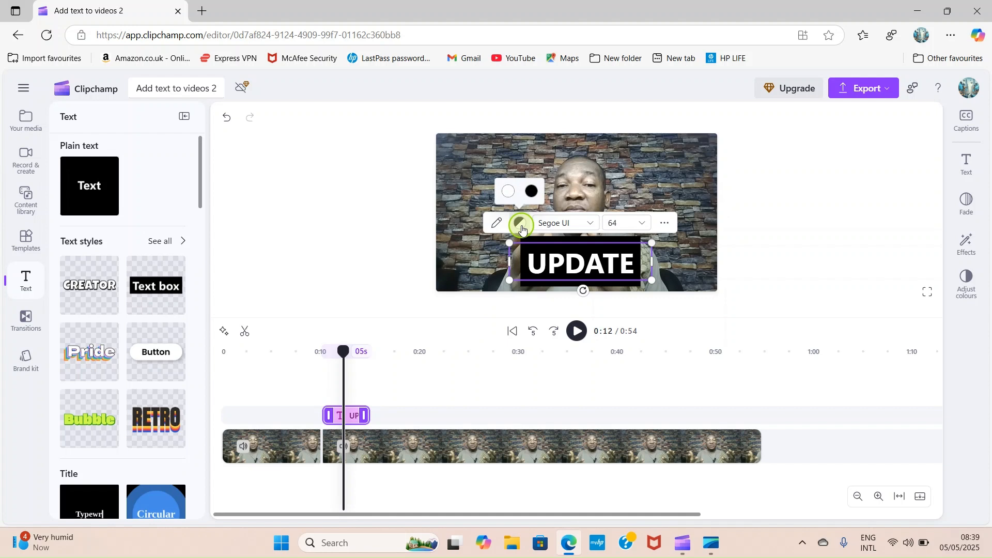
click(508, 192)
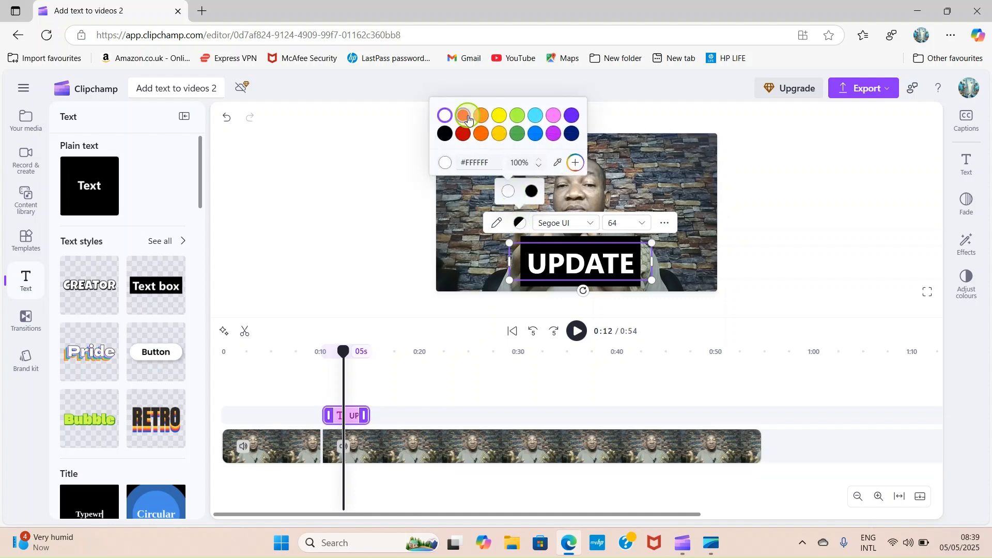
click(542, 118)
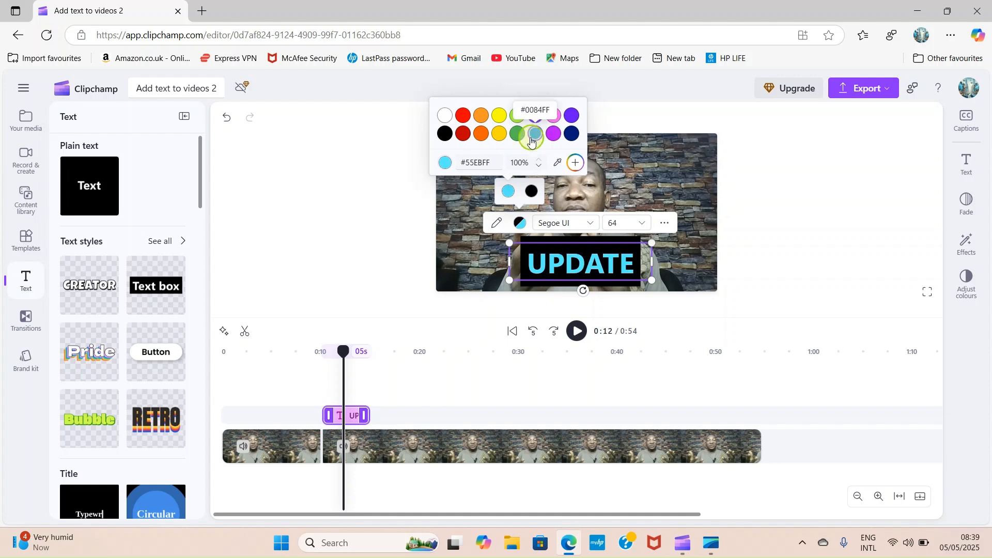
click(536, 134)
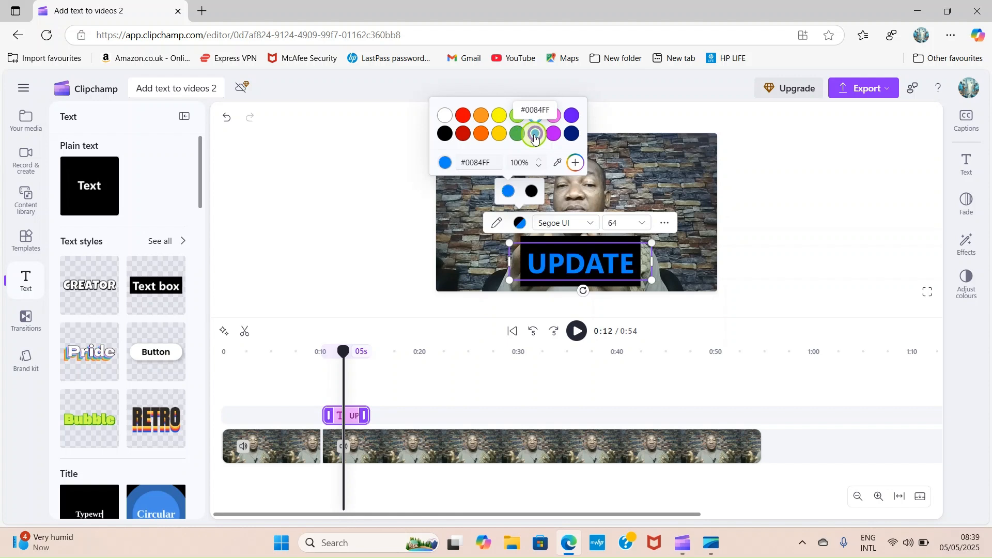
click(444, 115)
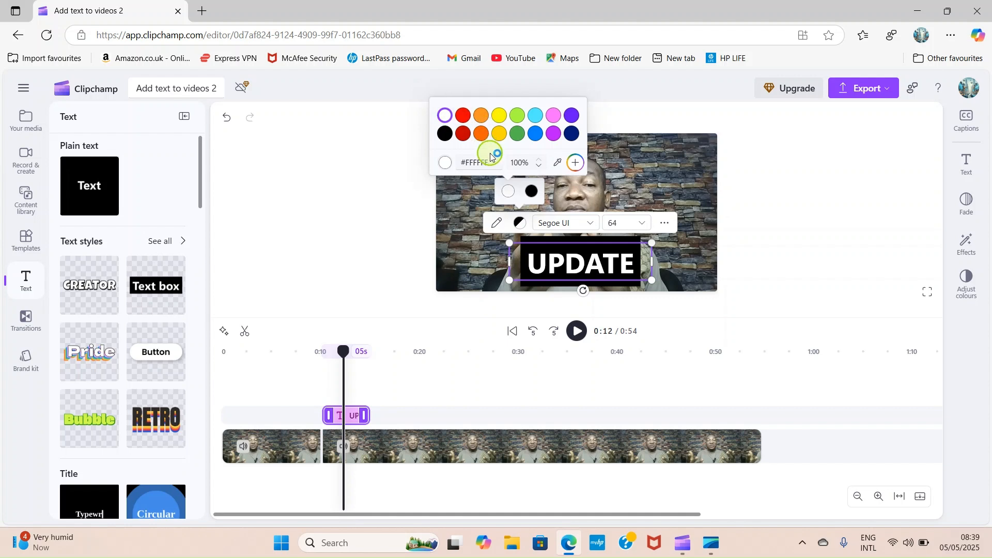
Try red #FE0101 as the UPDATE title's background colour, restore black #000000 and deselect the title
click(535, 191)
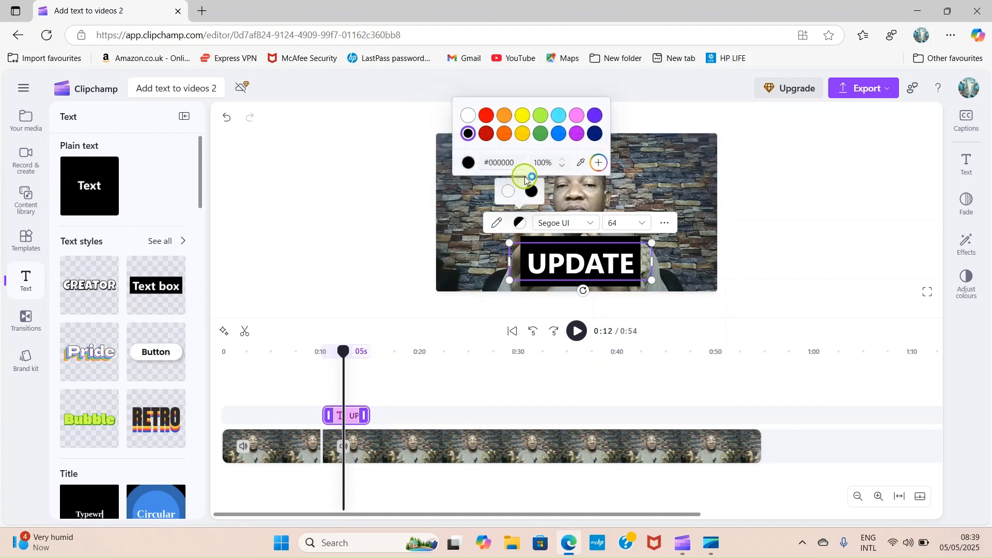
click(491, 120)
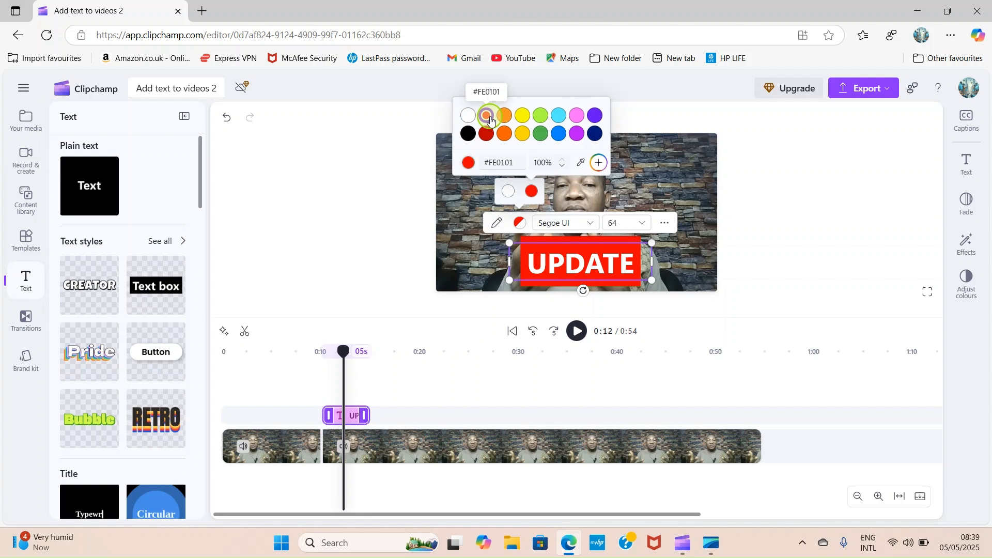
click(510, 192)
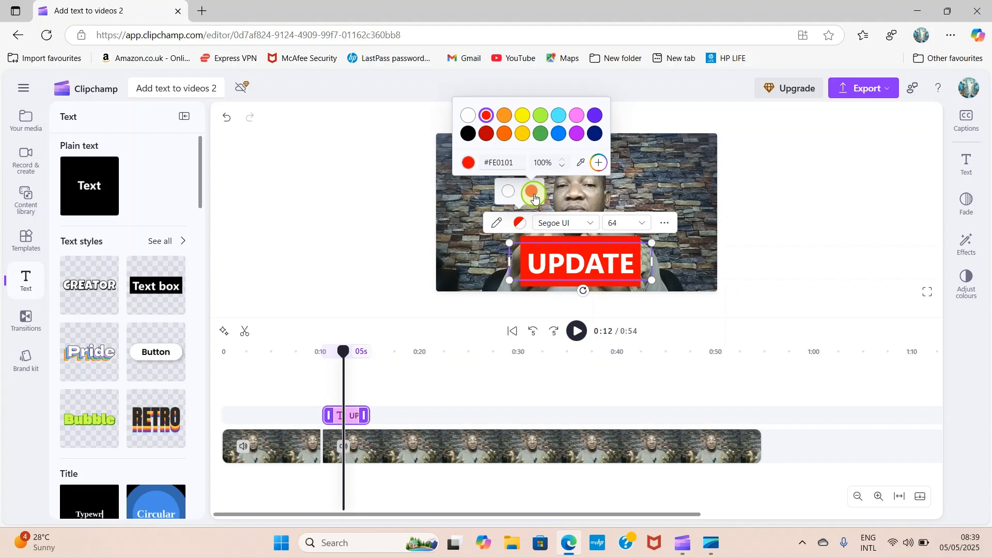
click(468, 134)
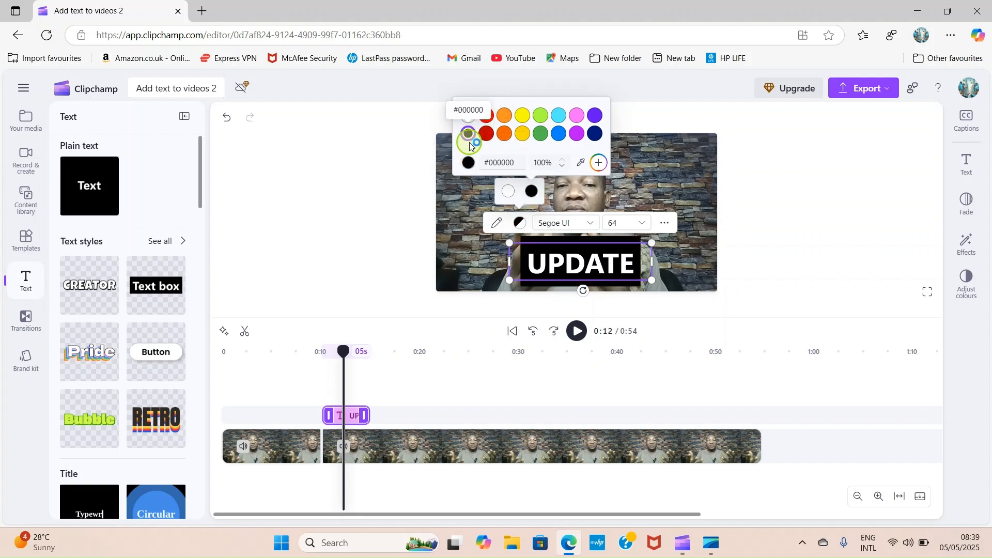
click(670, 187)
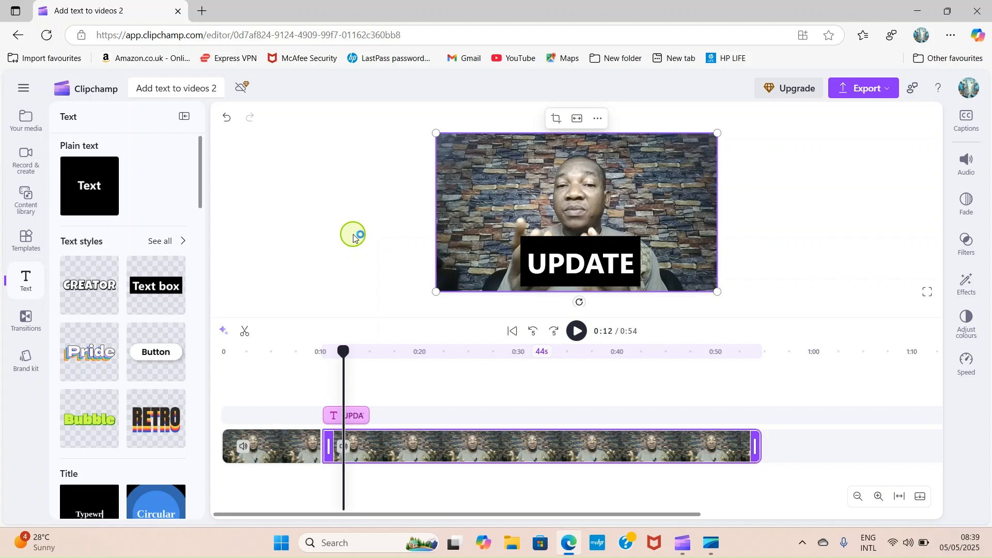
scroll(100, 436, down, 4)
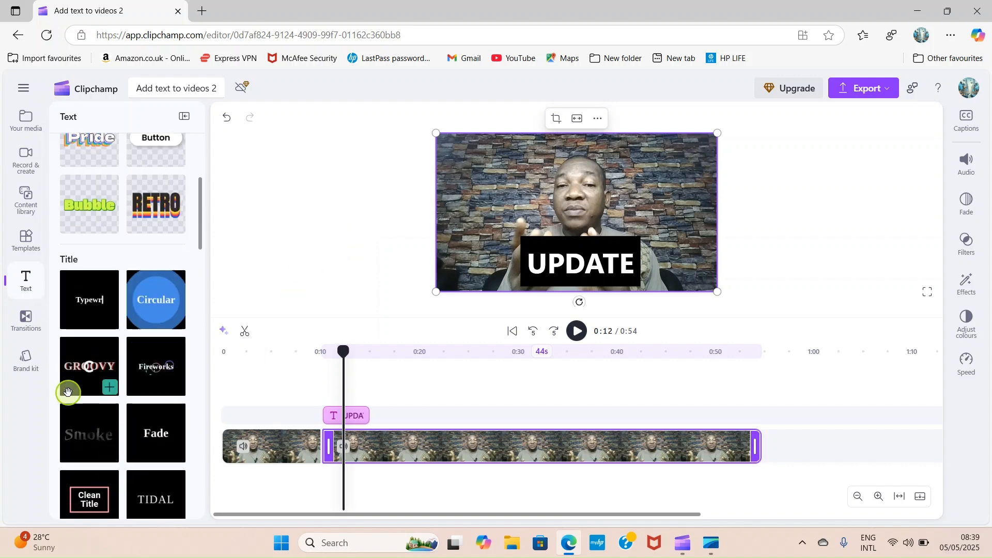
scroll(72, 388, down, 6)
scroll(95, 376, up, 5)
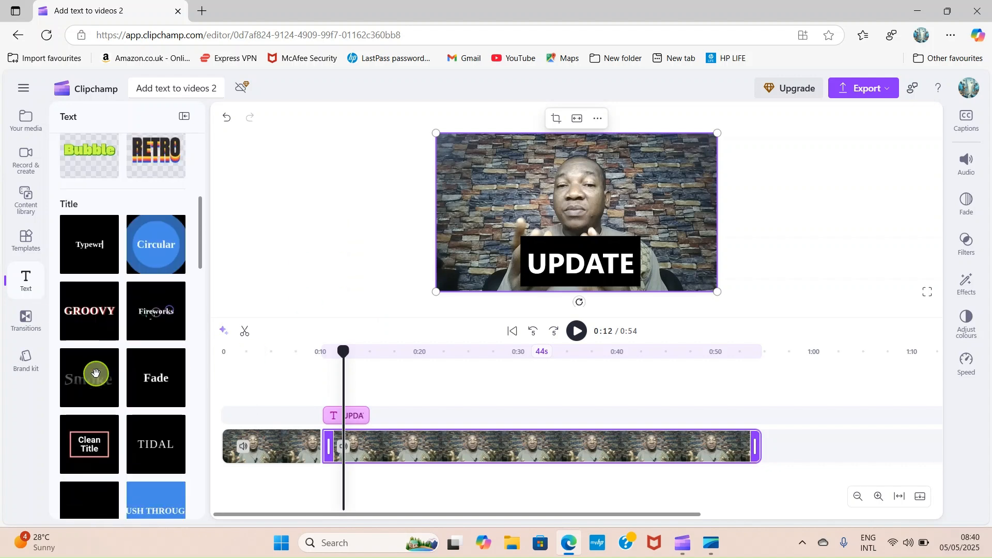
scroll(95, 373, up, 5)
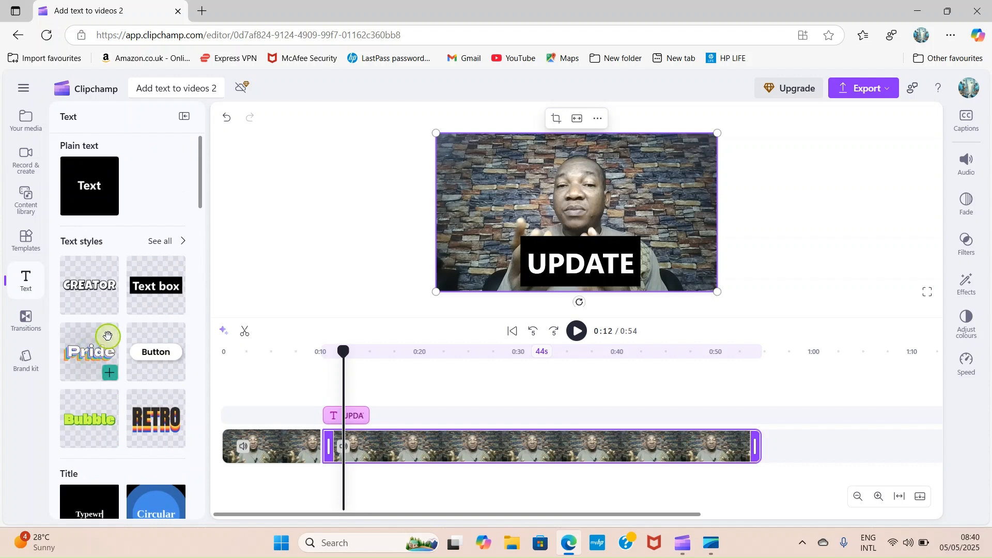